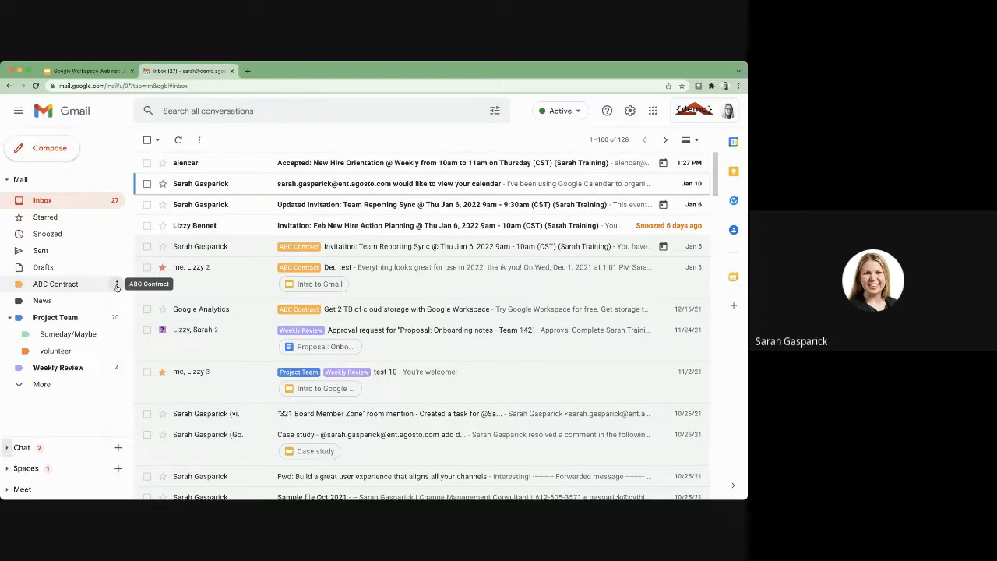
# - Hide the ABC Contract label from the label list
pyautogui.click(117, 286)
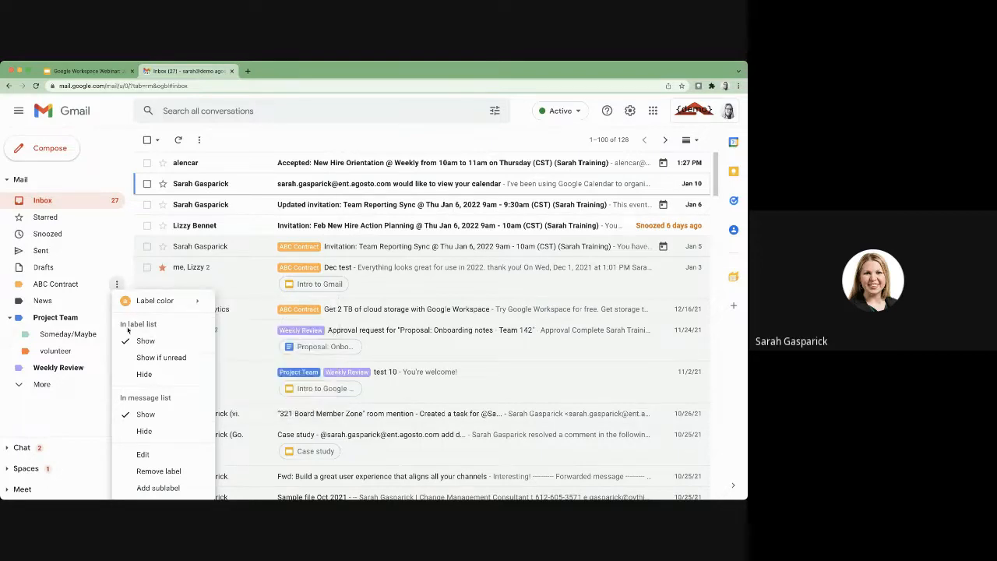
pyautogui.click(144, 375)
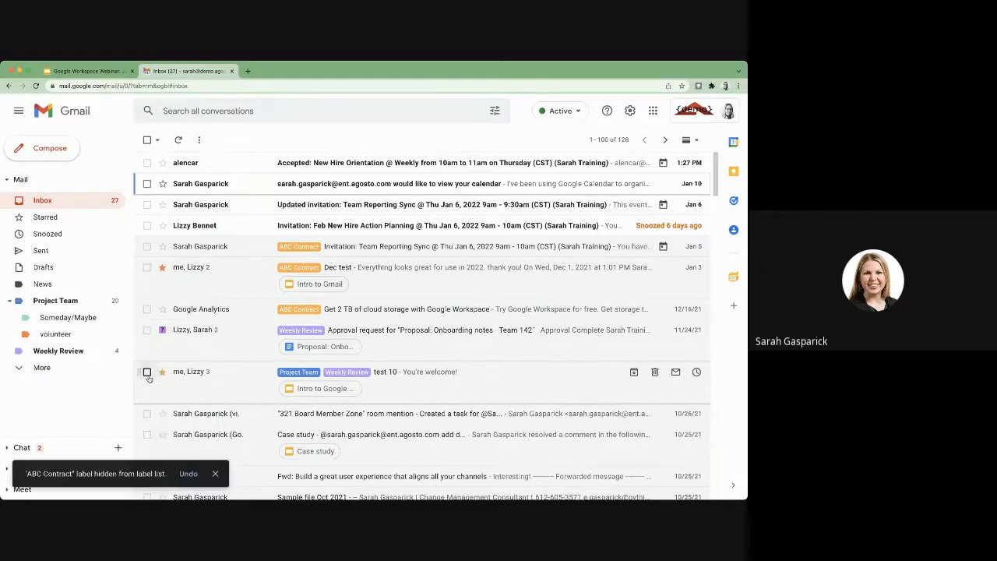
# - Search the mail for conversations labelled ABC Contract using the label: operator, and return to the inbox
pyautogui.click(183, 111)
pyautogui.write('lab')
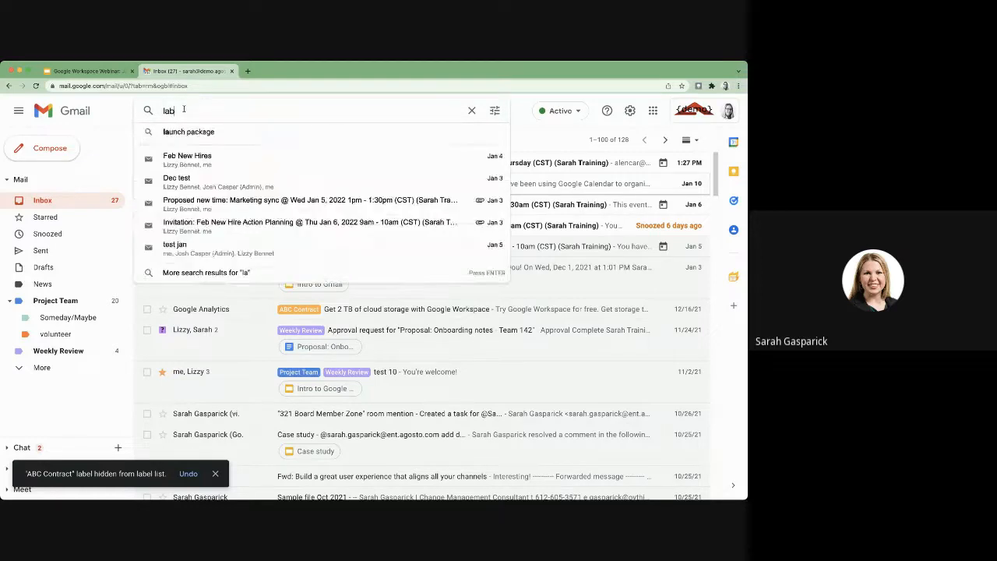
pyautogui.write('el:')
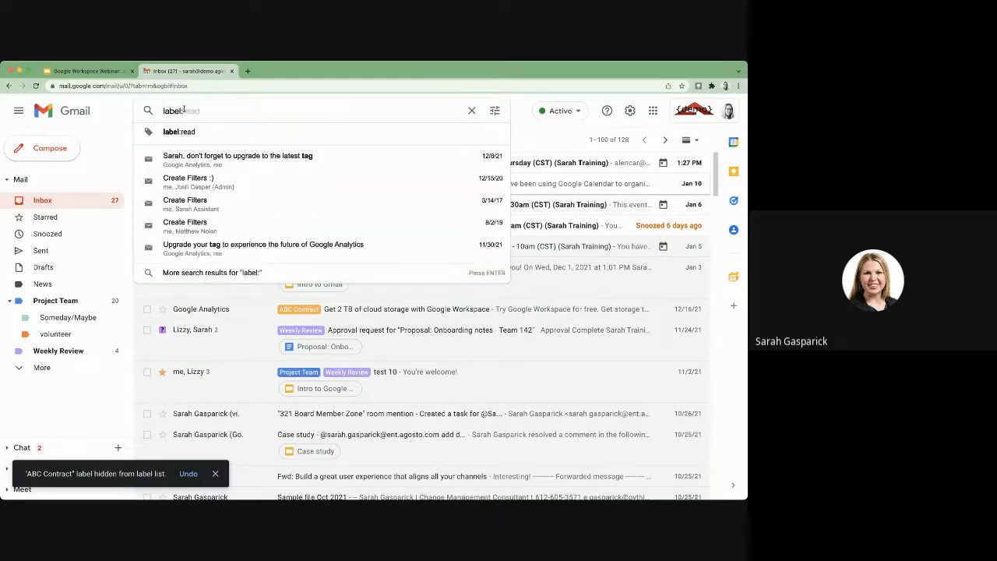
pyautogui.write('a')
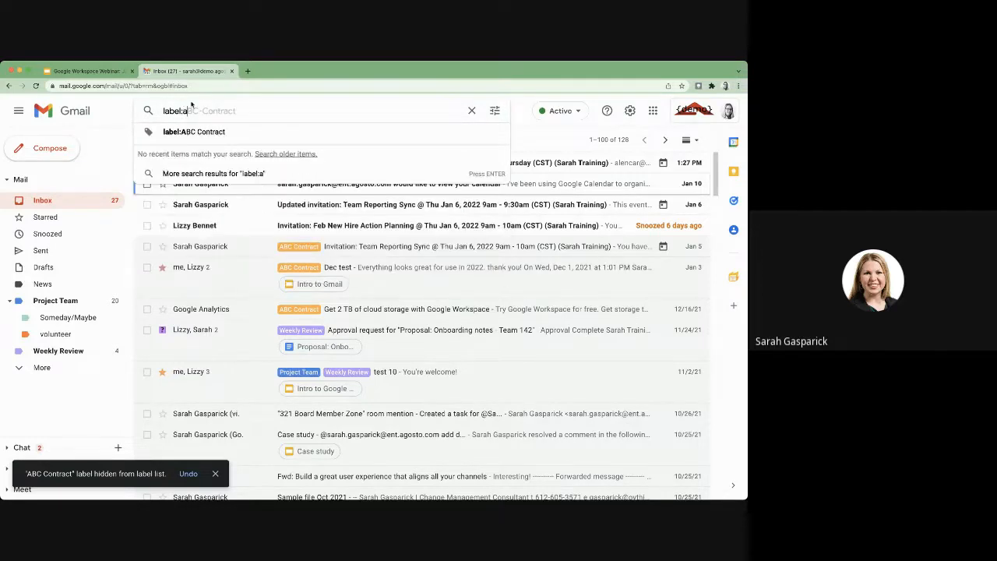
pyautogui.click(202, 131)
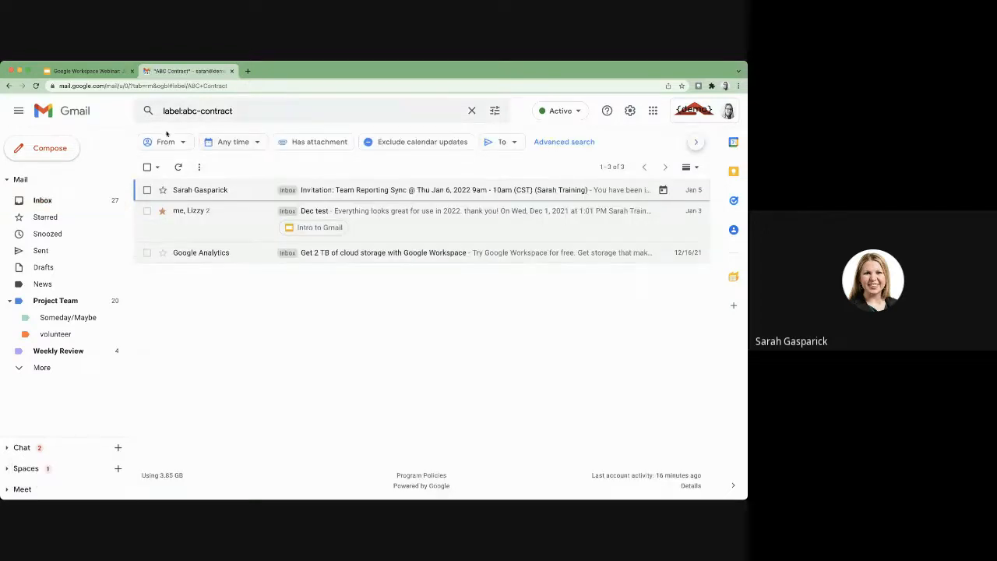
pyautogui.click(64, 202)
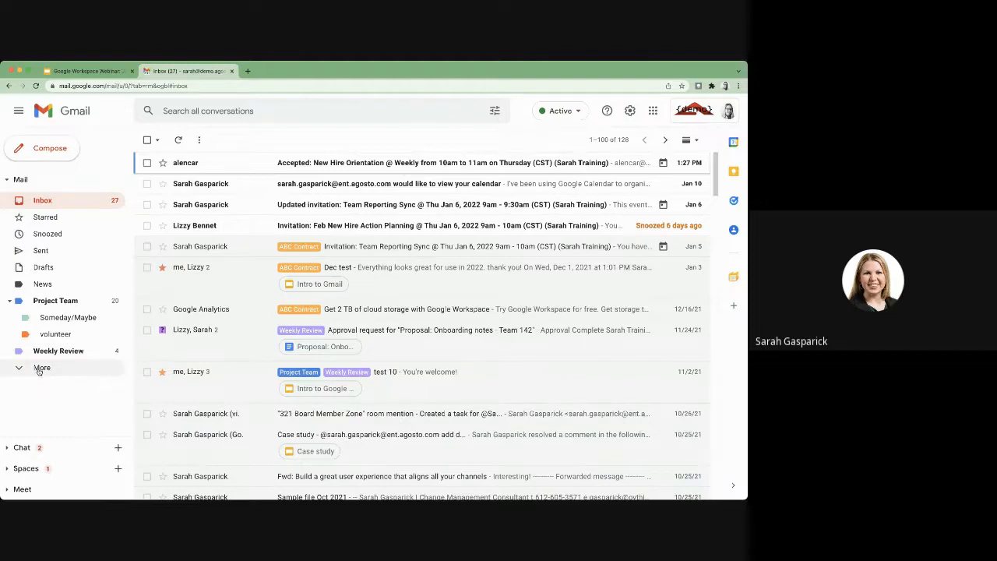
# - Create a new mail label named Q1 without nesting it under another label
pyautogui.click(38, 368)
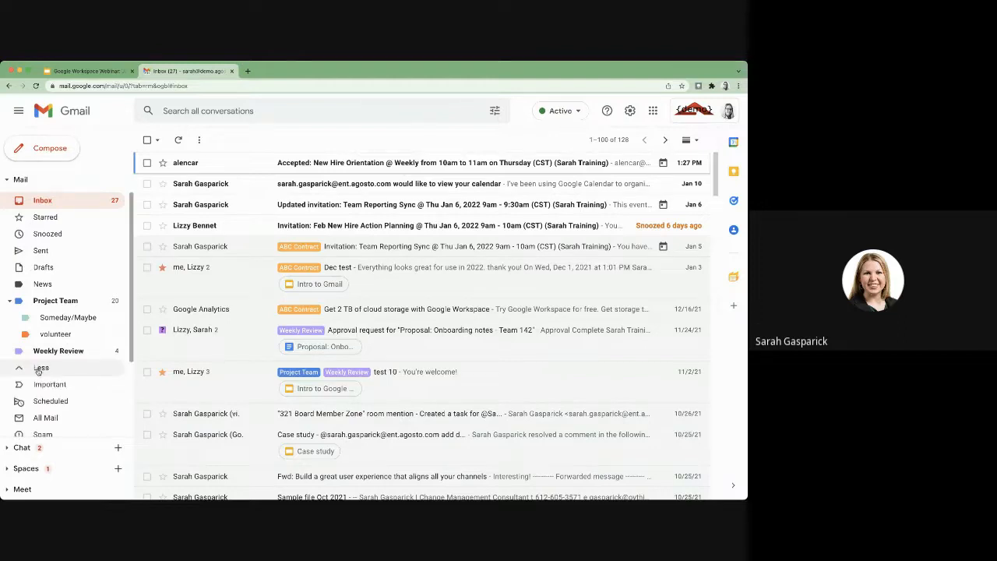
pyautogui.scroll(-3, 38, 372)
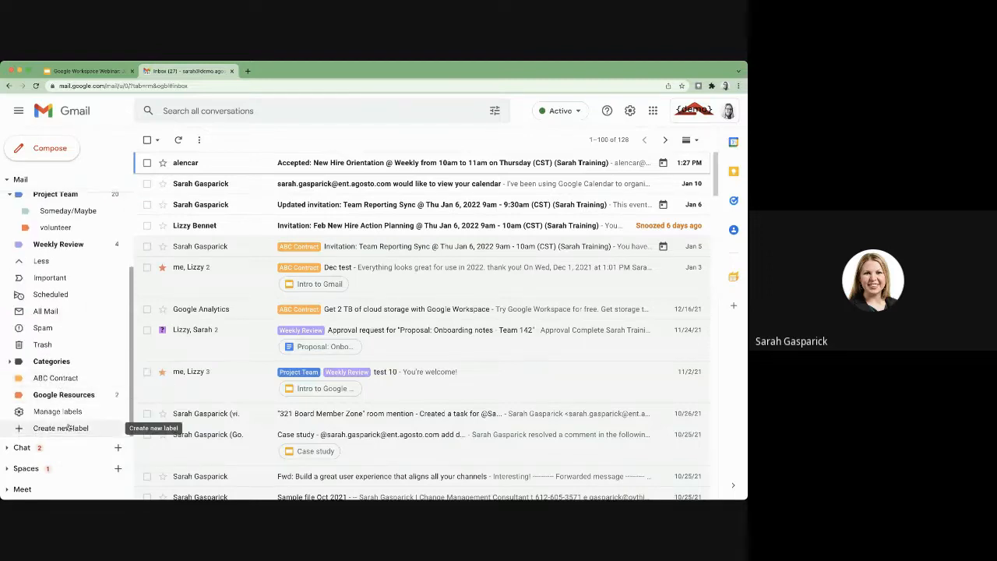
pyautogui.click(62, 429)
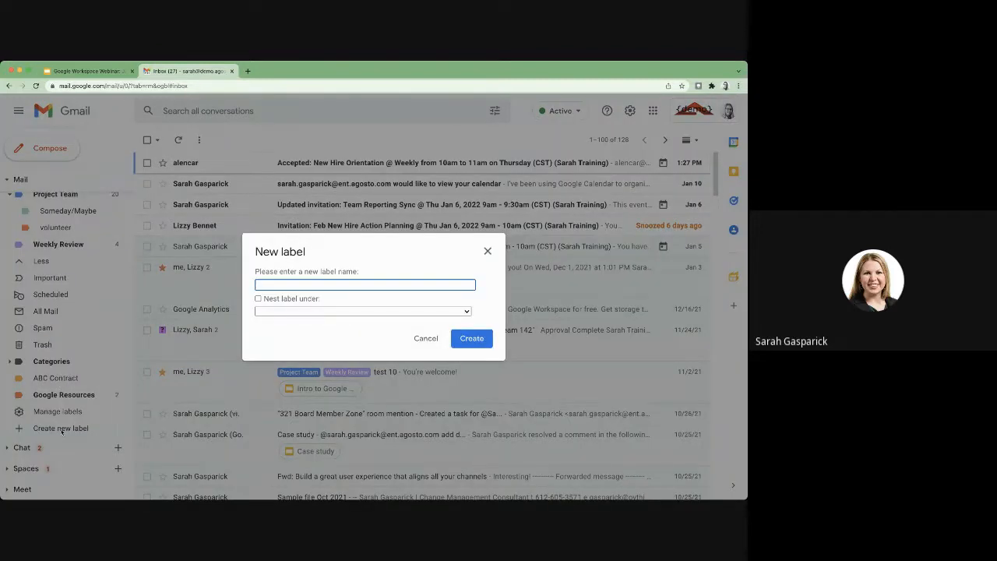
pyautogui.write('Q1')
pyautogui.click(466, 338)
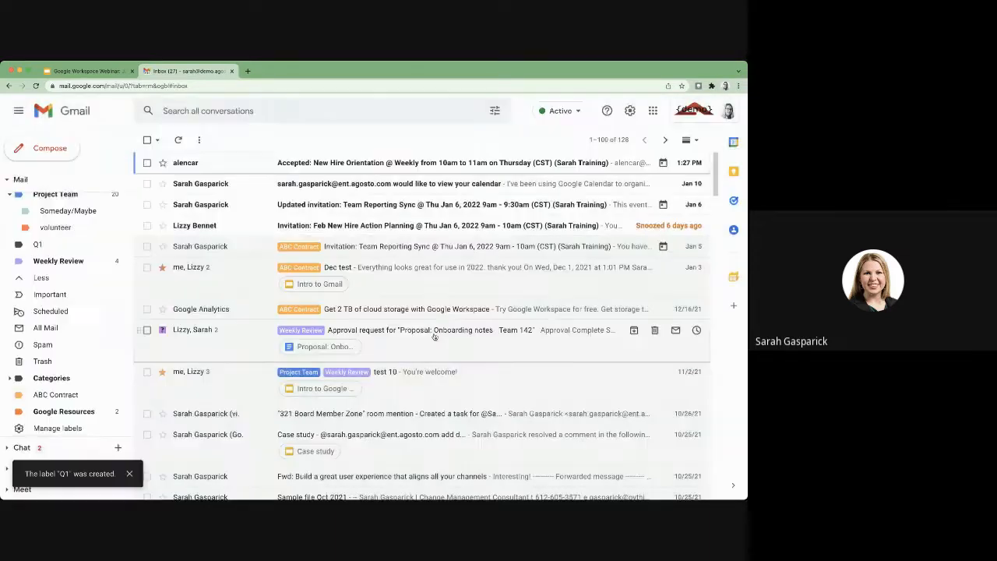
# - Create a second unnested mail label named Q2
pyautogui.scroll(-1, 56, 428)
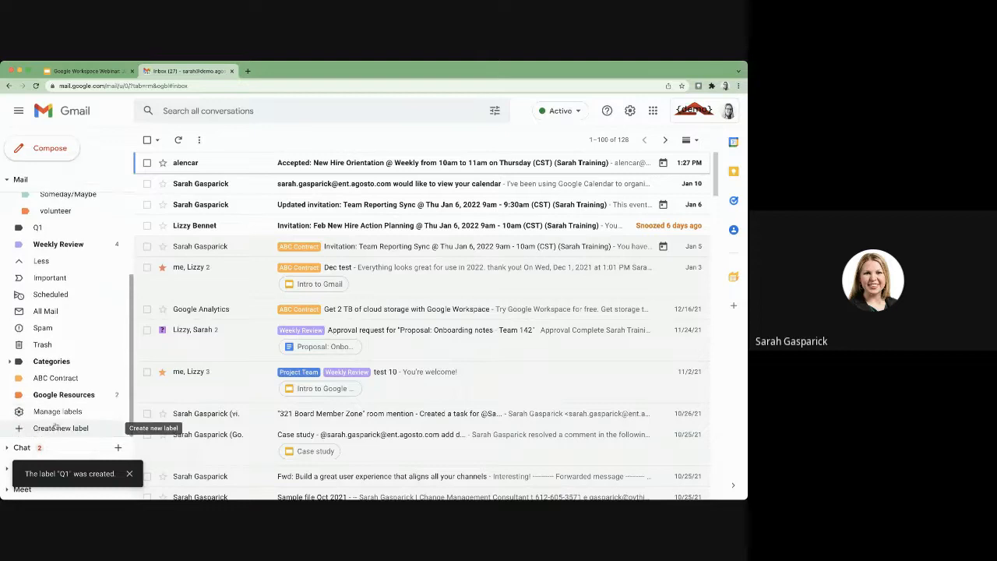
pyautogui.click(56, 428)
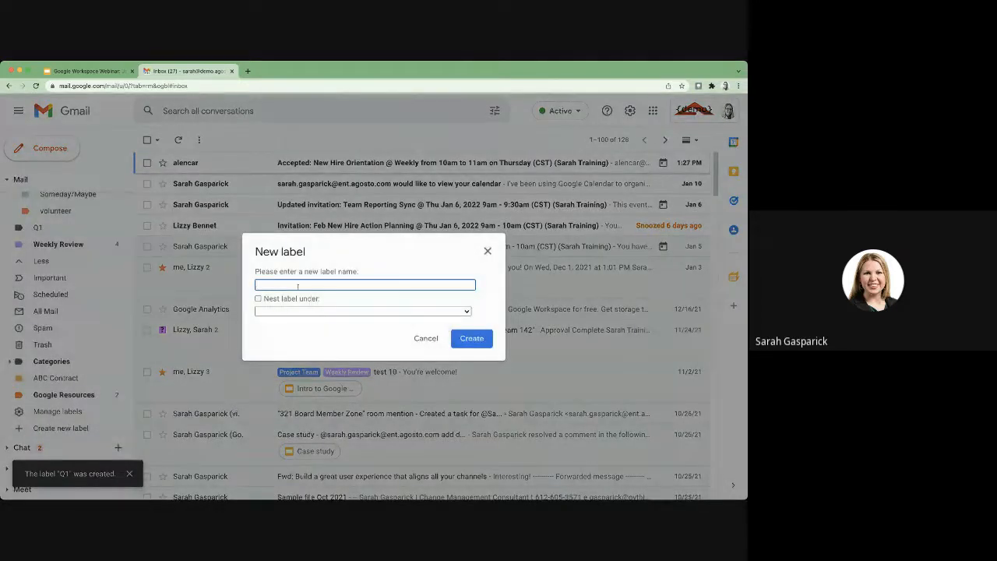
pyautogui.write('Q2')
pyautogui.click(473, 340)
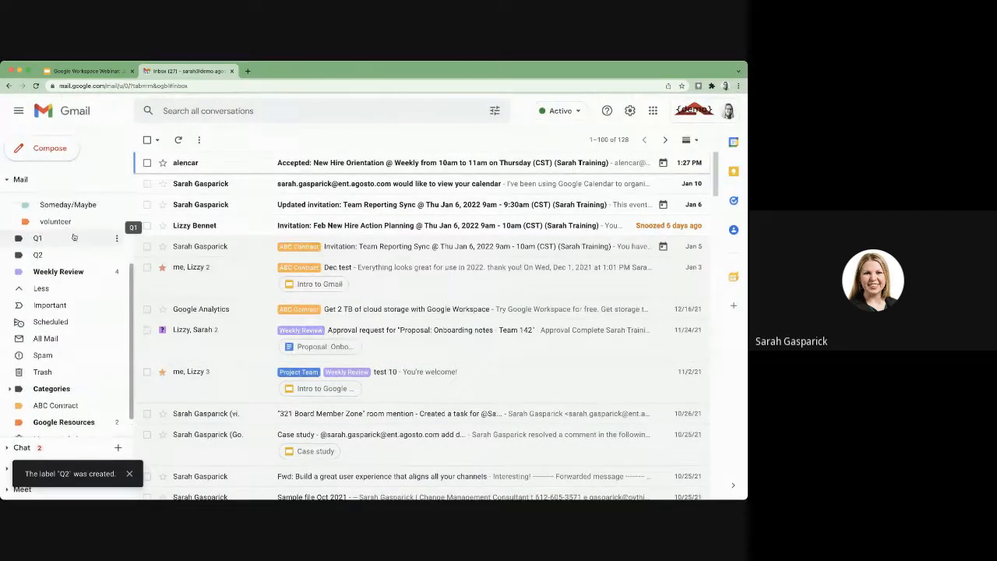
# - Set the color of the Q1 label to purple and the Q2 label to teal
pyautogui.scroll(1, 109, 245)
pyautogui.click(116, 250)
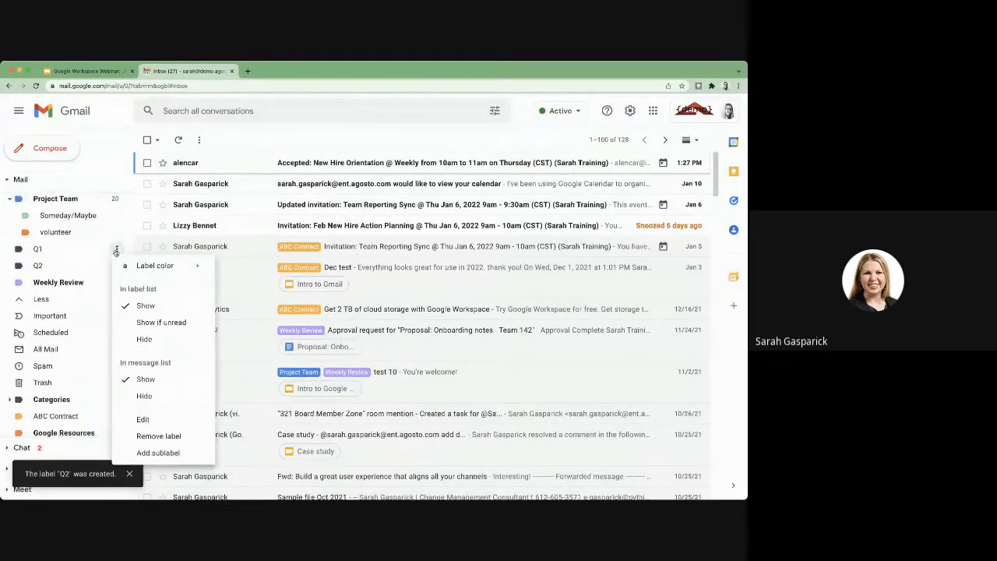
pyautogui.moveTo(127, 266)
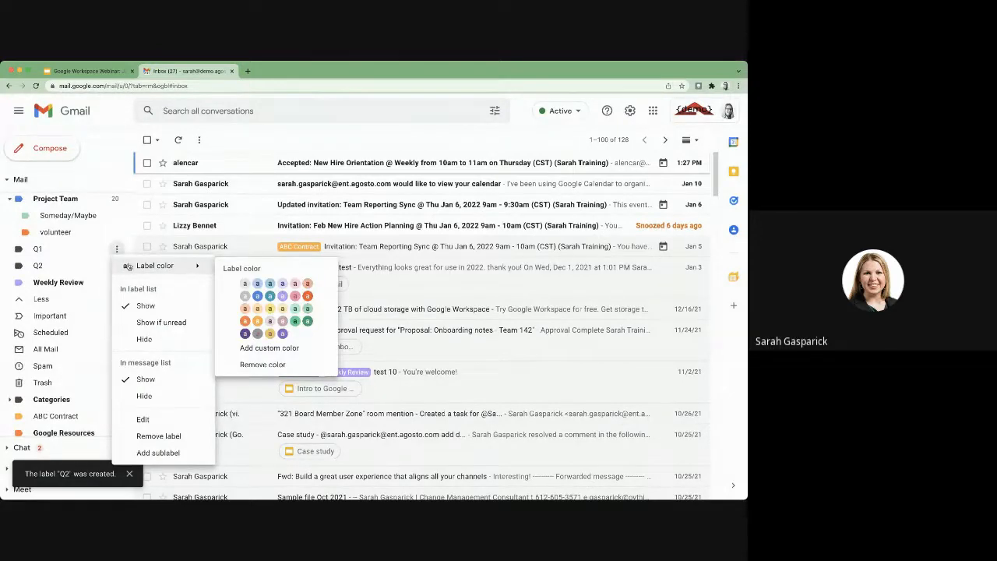
pyautogui.click(282, 333)
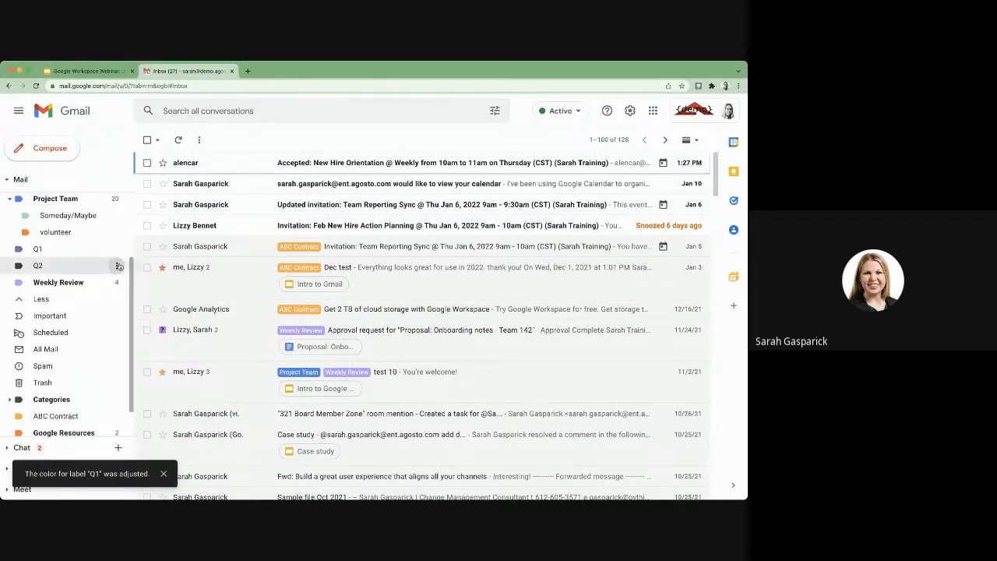
pyautogui.click(117, 266)
pyautogui.moveTo(168, 285)
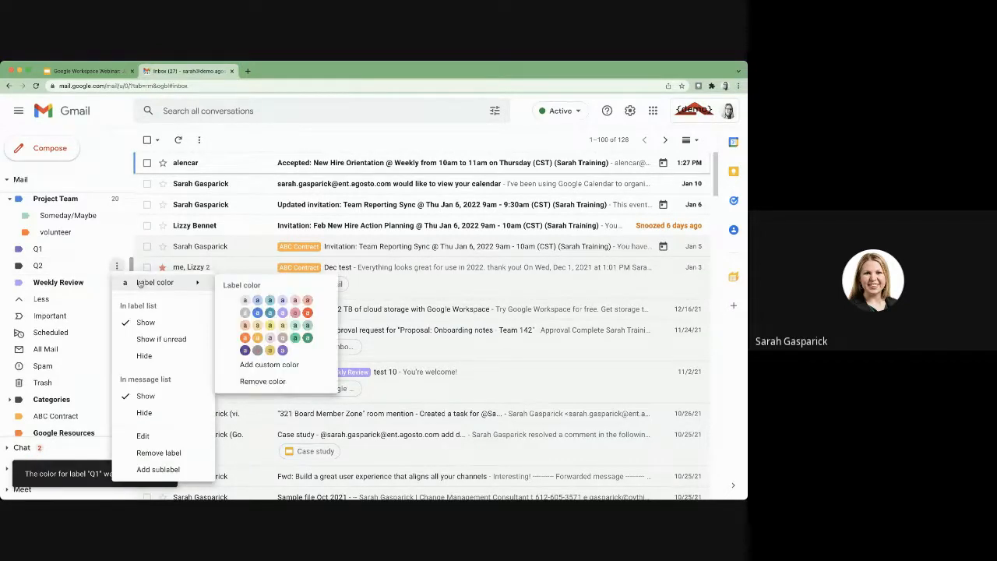
pyautogui.click(269, 313)
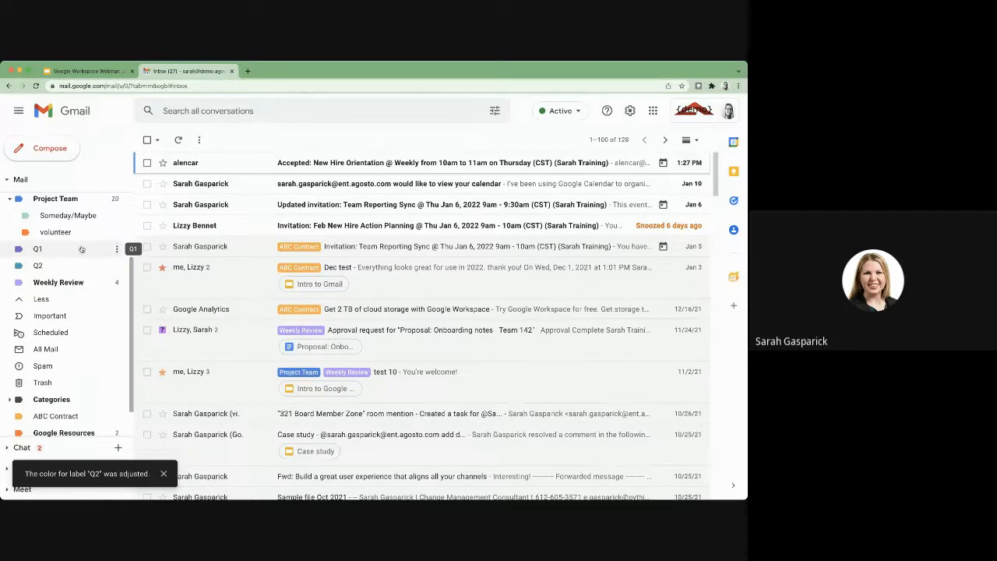
# - Apply the Q1 label to the "Feb New Hire Action Planning" invitation and Q2 to the updated "Team Reporting Sync" invitation
pyautogui.moveTo(81, 248); pyautogui.dragTo(81, 249)
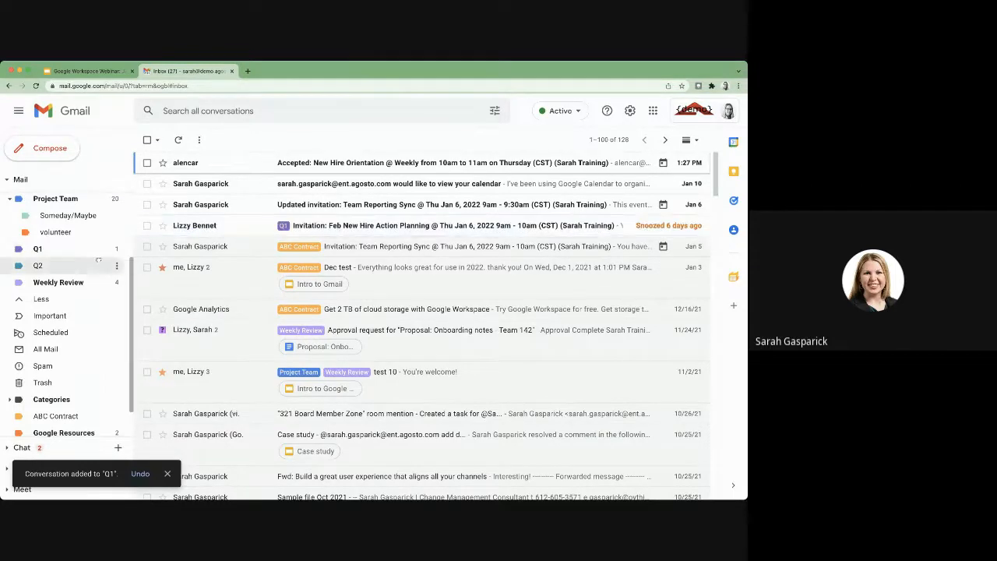
pyautogui.moveTo(203, 204); pyautogui.dragTo(38, 265)
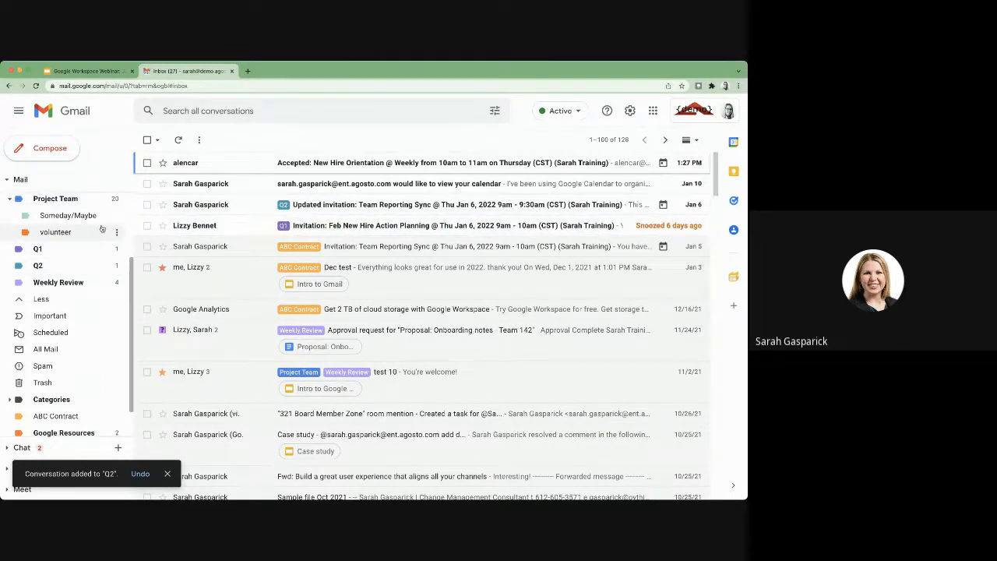
pyautogui.scroll(4, 101, 228)
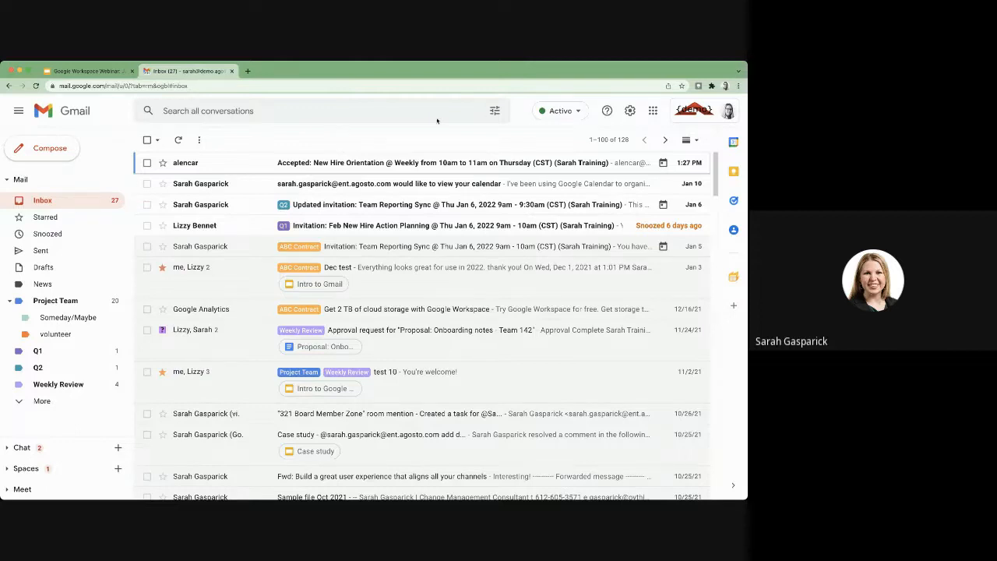
# - Start a mail filter for all messages from the sender of the "Accepted: New Hire Orientation" email
pyautogui.click(495, 113)
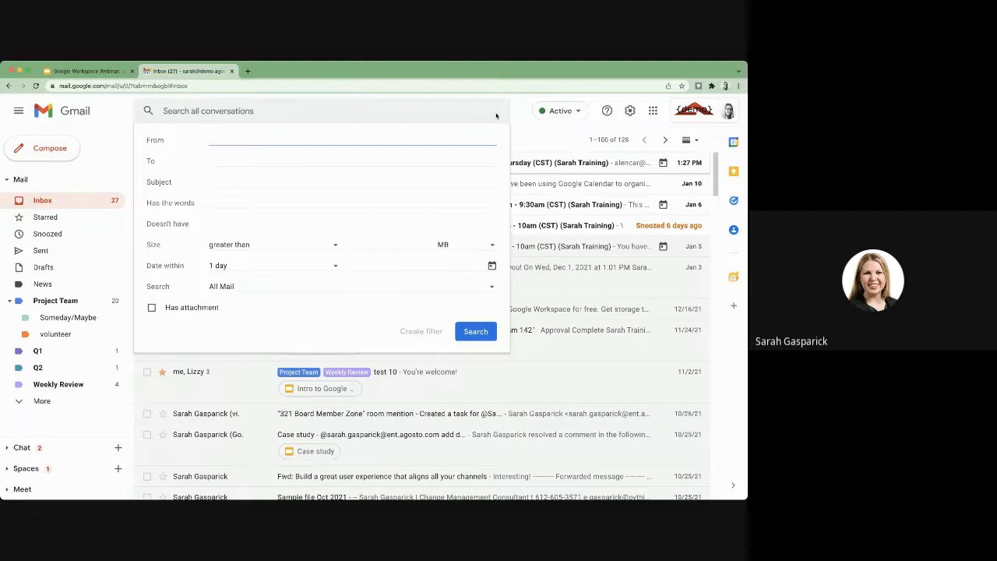
pyautogui.write('a')
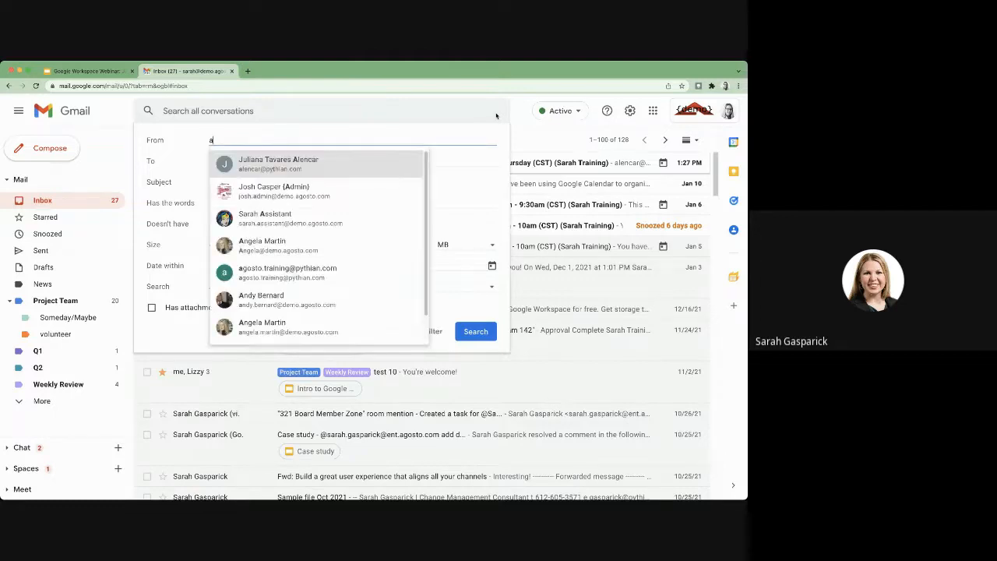
pyautogui.click(289, 164)
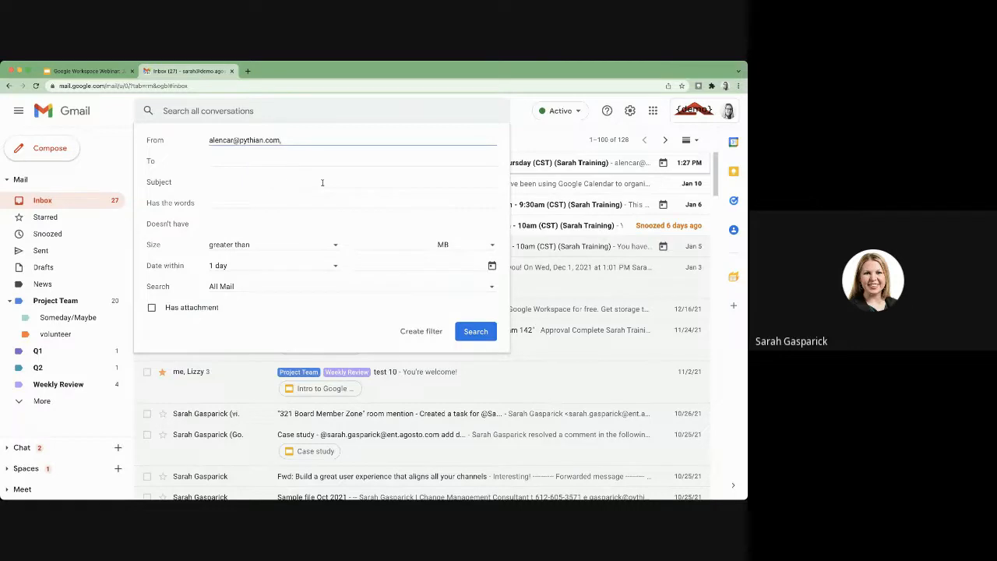
pyautogui.click(402, 334)
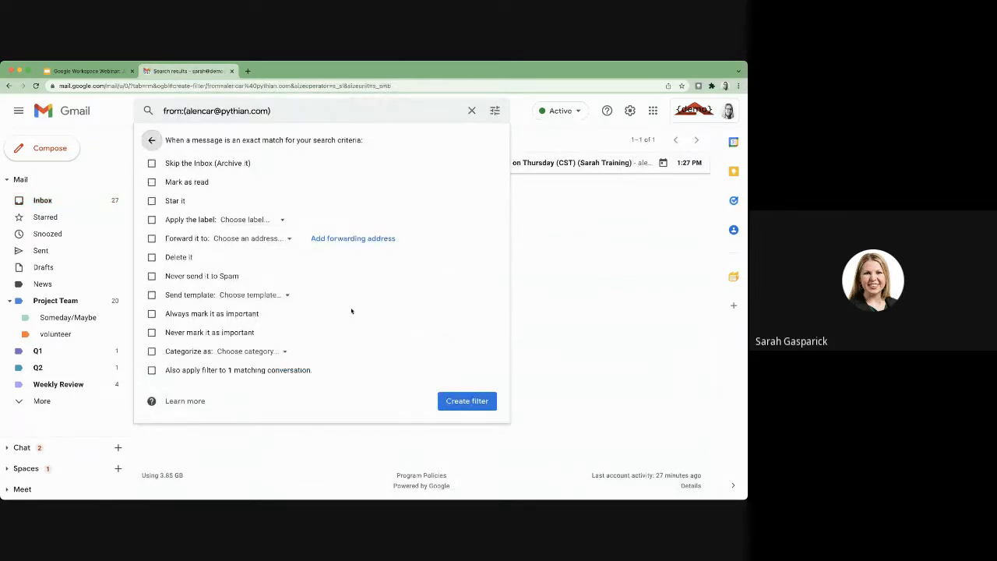
# - Have the filter apply a new label named Chrome to matching messages, and create the filter
pyautogui.click(152, 220)
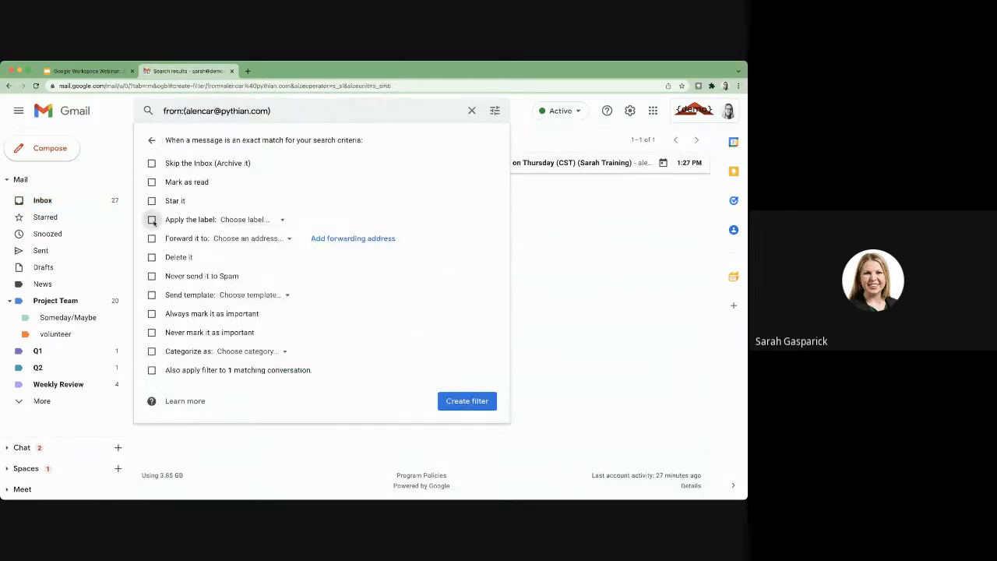
pyautogui.click(276, 223)
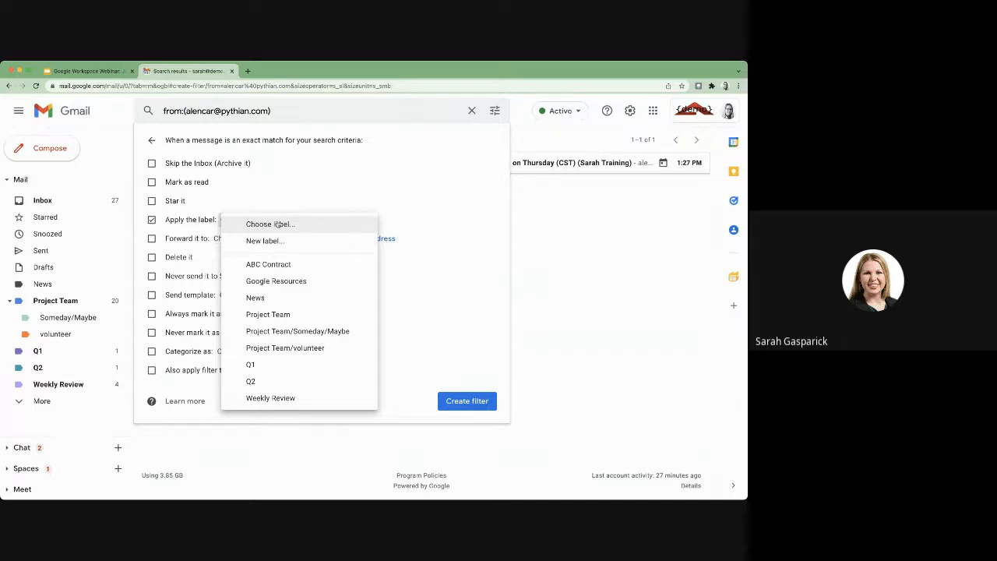
pyautogui.click(276, 241)
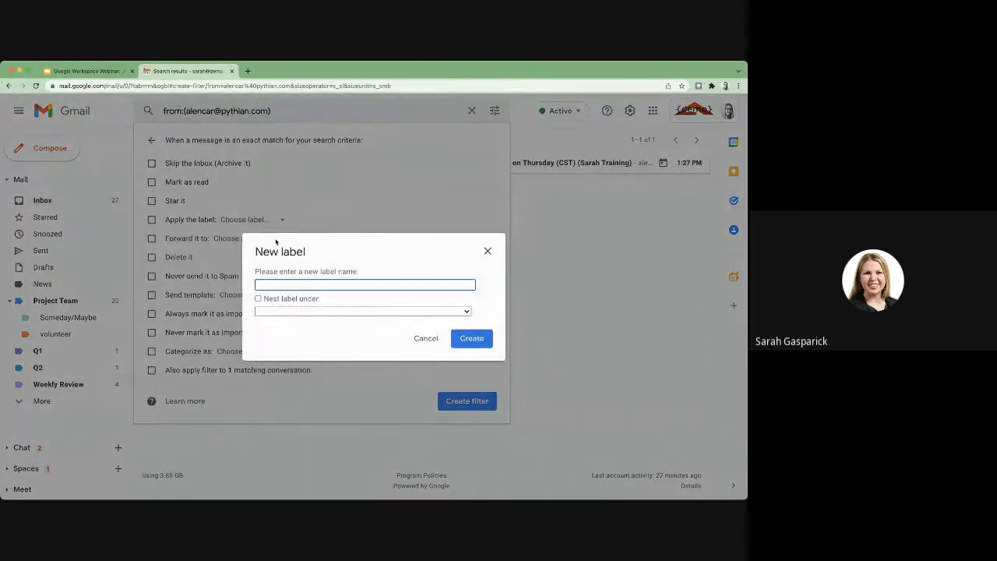
pyautogui.write('Chrome')
pyautogui.click(465, 337)
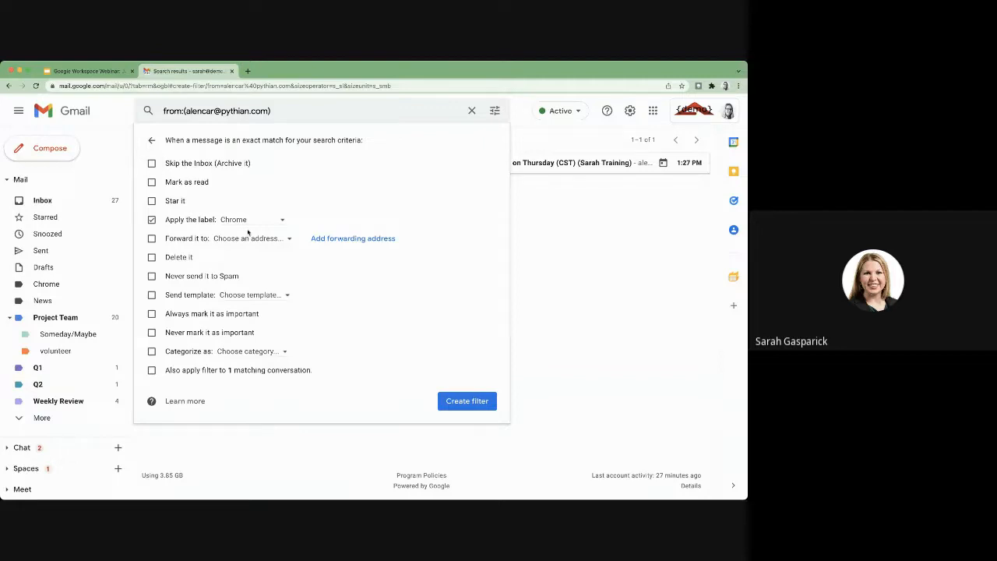
pyautogui.click(465, 404)
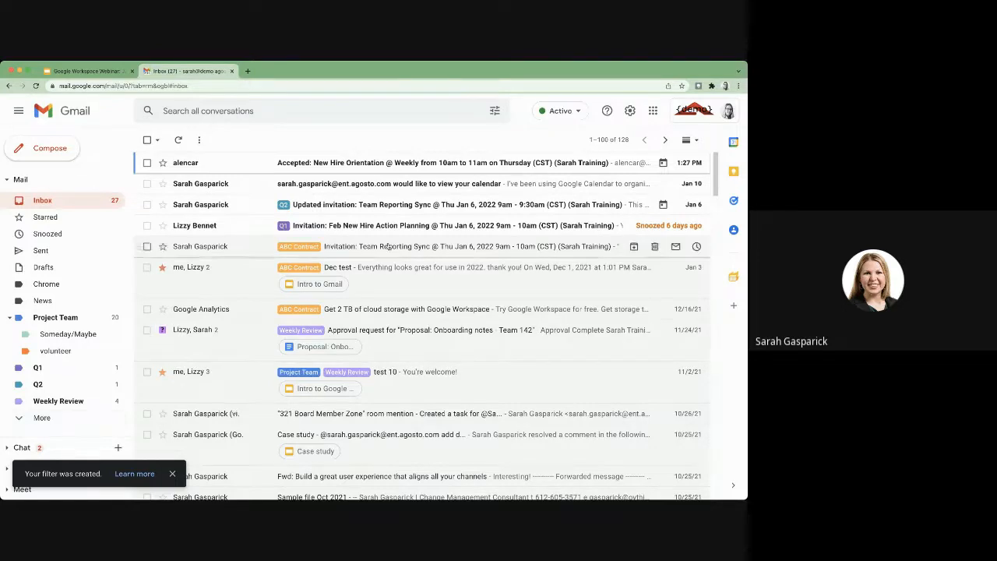
# - Open the Gmail training and help page in the Google Workspace Learning Center
pyautogui.click(607, 113)
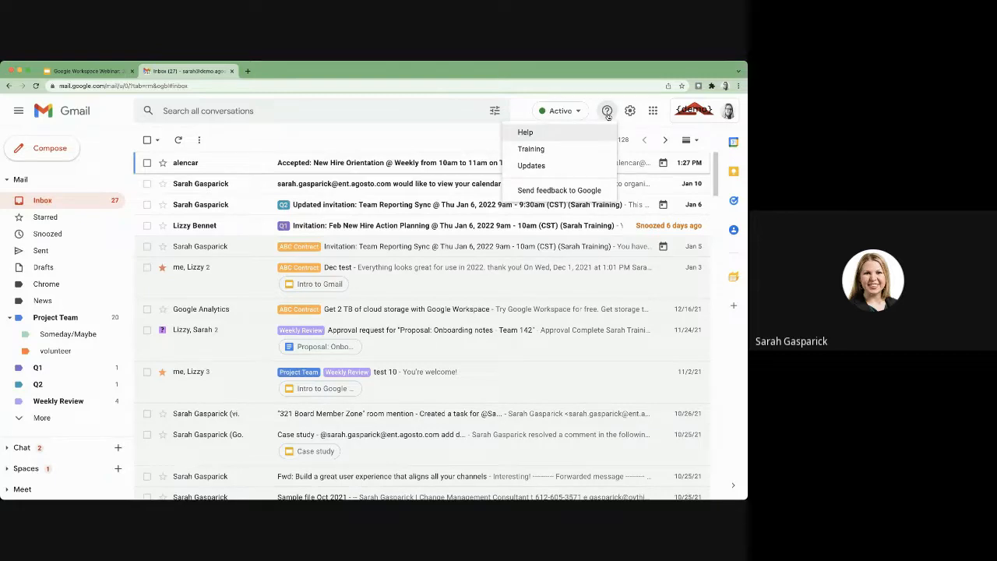
pyautogui.click(564, 150)
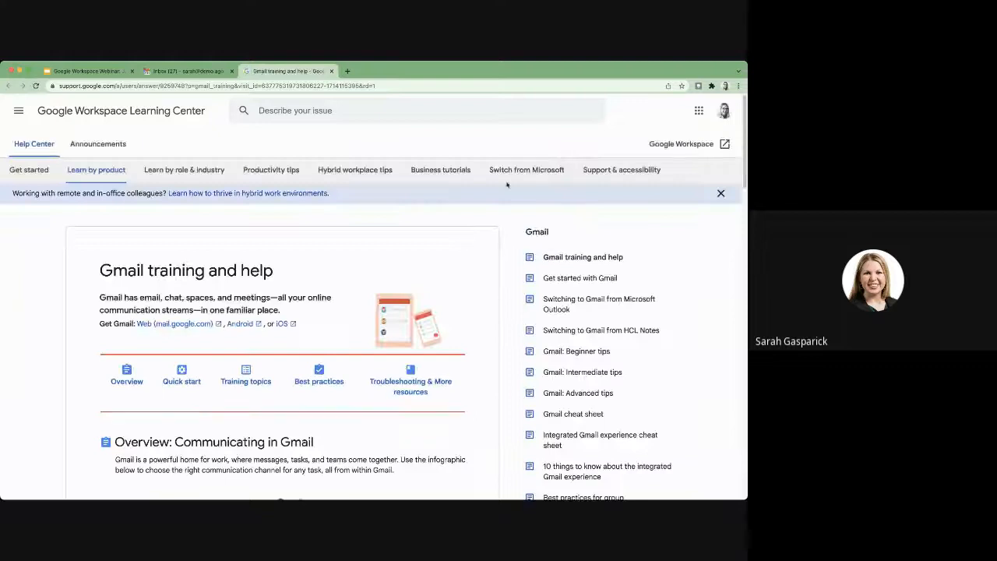